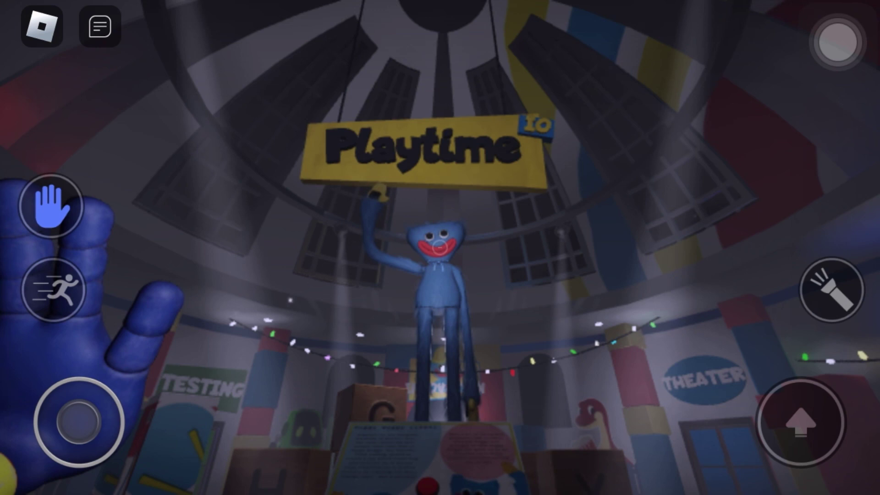
{"action": "left_click", "coordinate": [420, 264]}
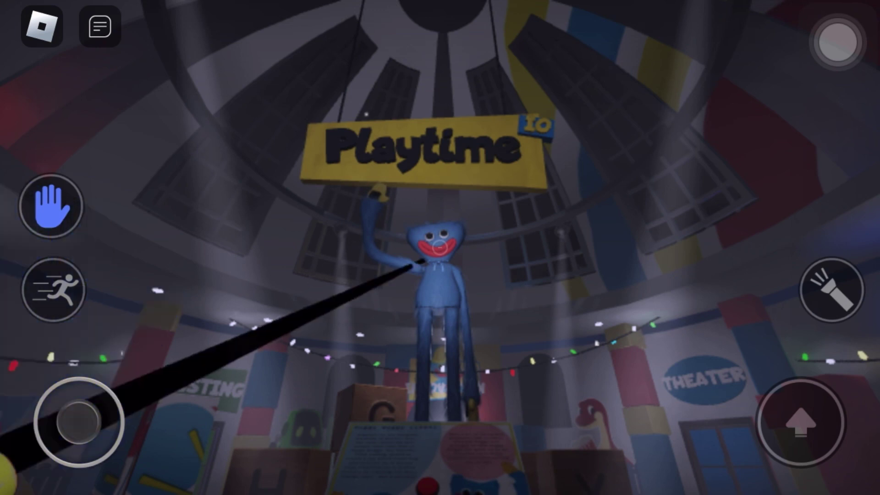